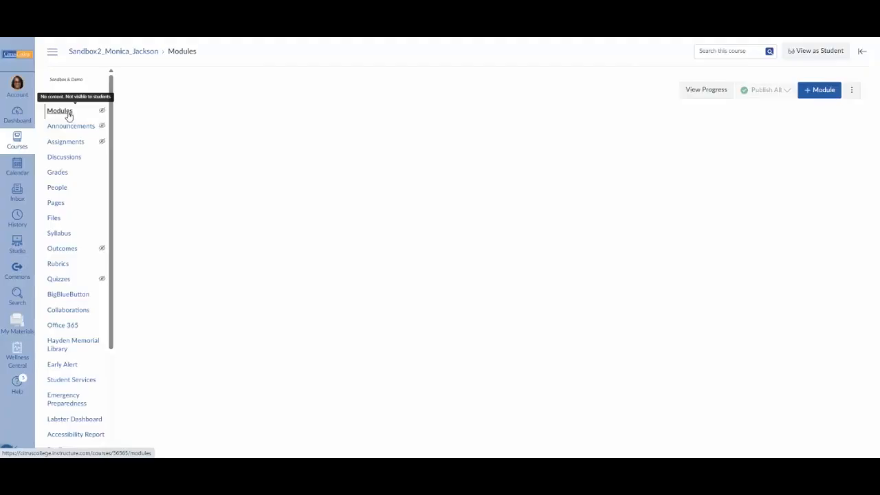
Start a new module in the course and name it "Week 2: Adding Modules (start - 3/33/2025)".
click(68, 117)
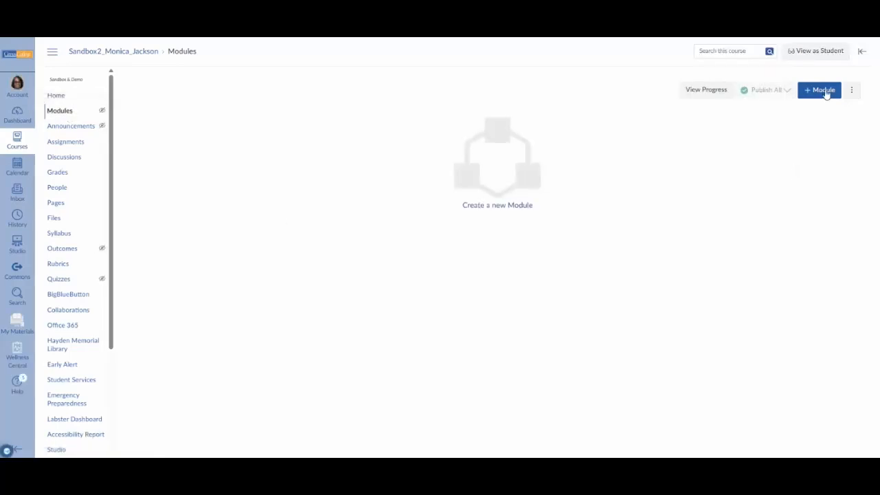
click(822, 91)
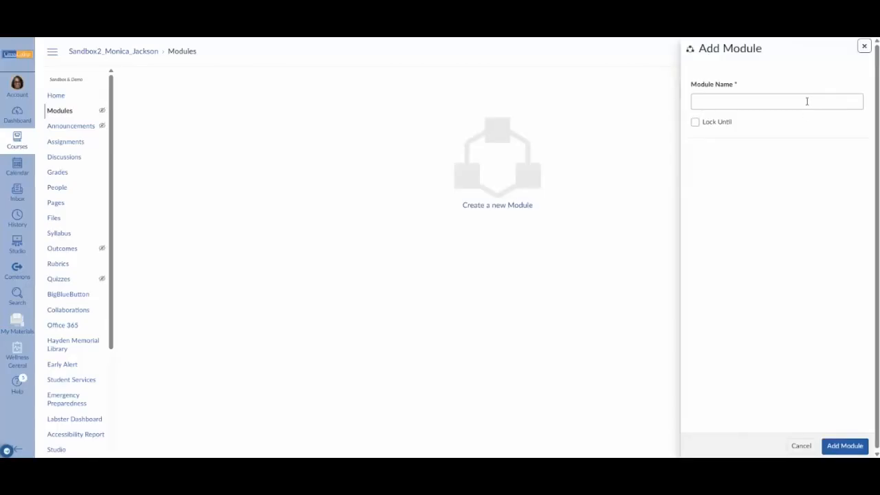
click(807, 101)
text(Week)
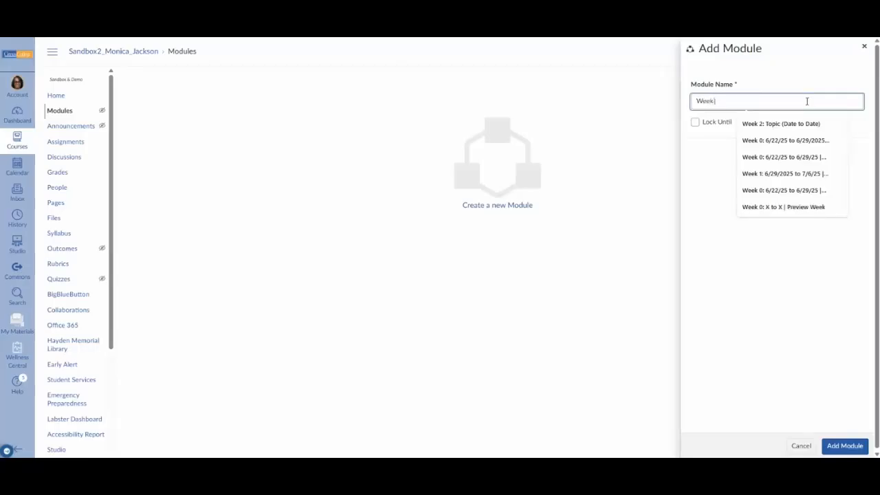
text( 2:)
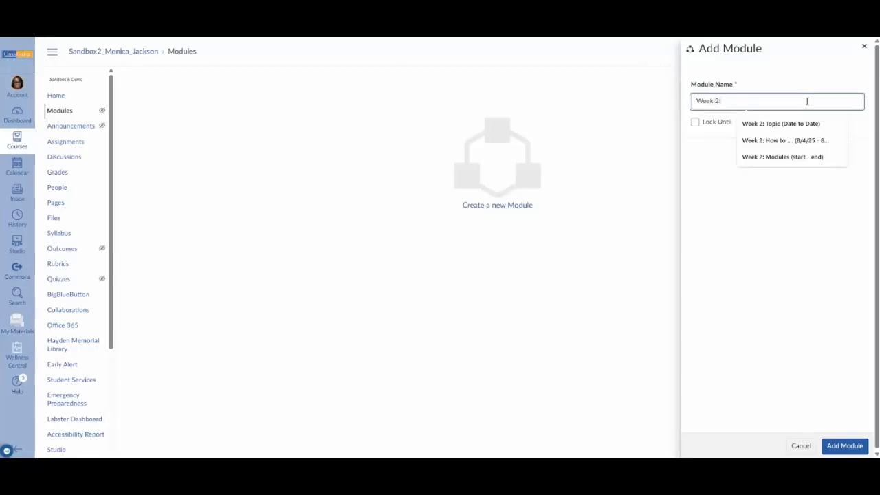
text( Mdoul)
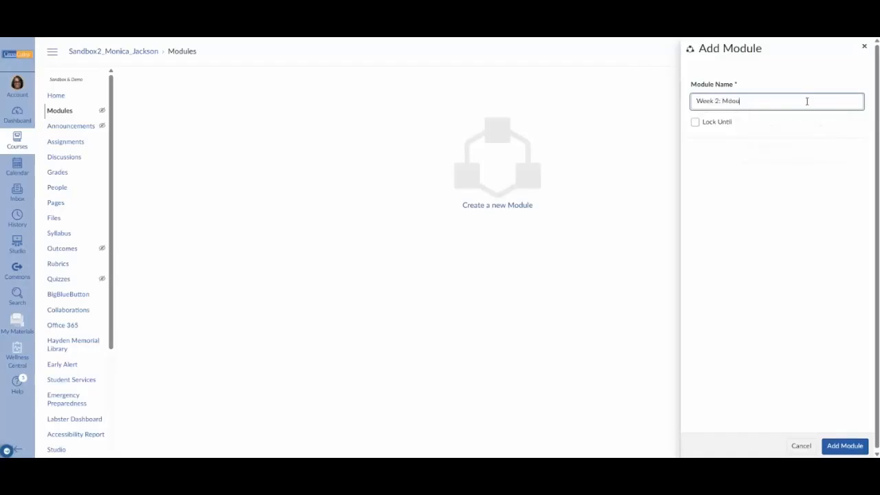
key(BackSpace)
key(BackSpace)
key(BackSpace)
key(BackSpace)
text(o)
key(BackSpace)
key(BackSpace)
text(Adding Model)
key(BackSpace)
key(BackSpace)
text(ules (start - a)
key(BackSpace)
text(3/30/2025)
Turn the Lock Until option on and off again, and add the module without a lock date.
click(695, 122)
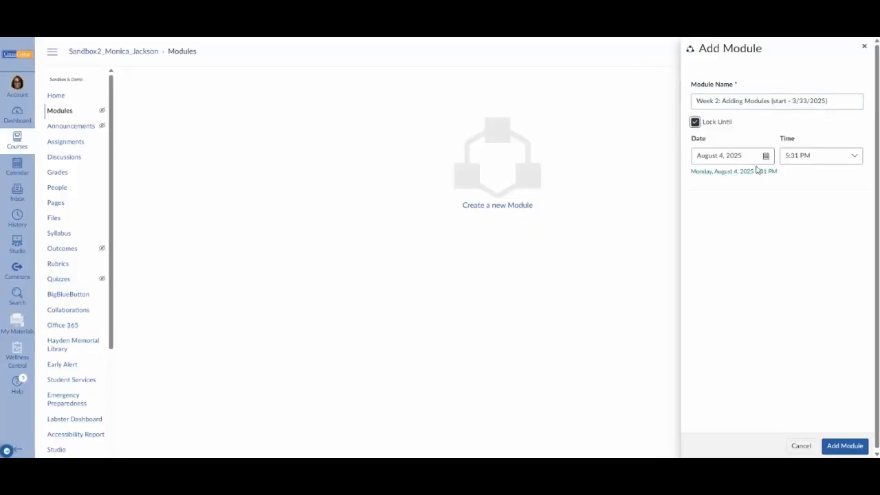
click(695, 123)
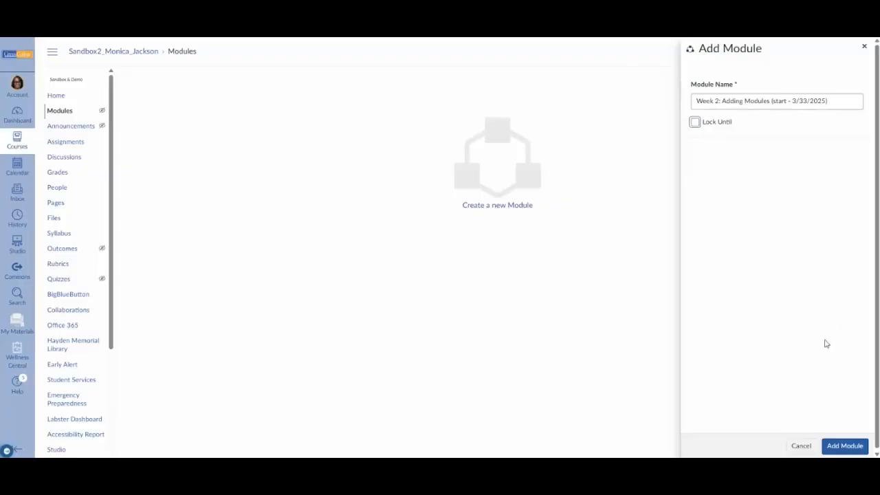
click(846, 447)
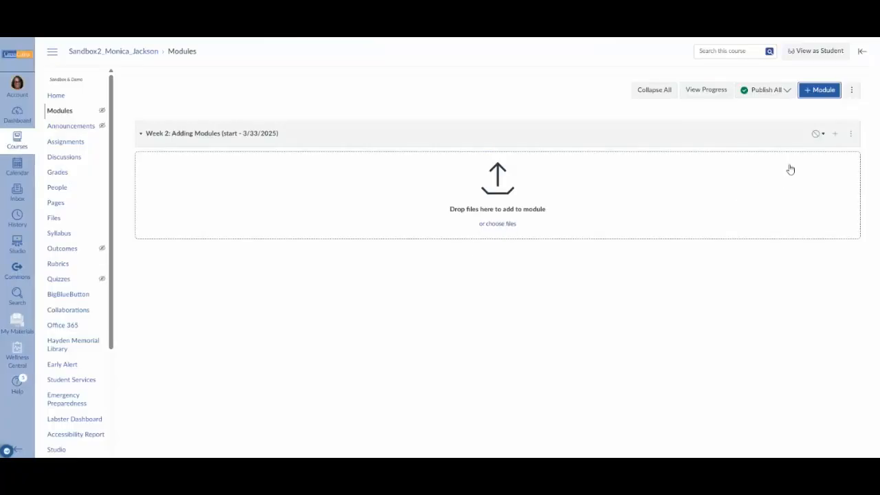
Create an assignment named "2.1 Assignment: Intro to Week 2" inside the Week 2 module, without indentation.
click(836, 139)
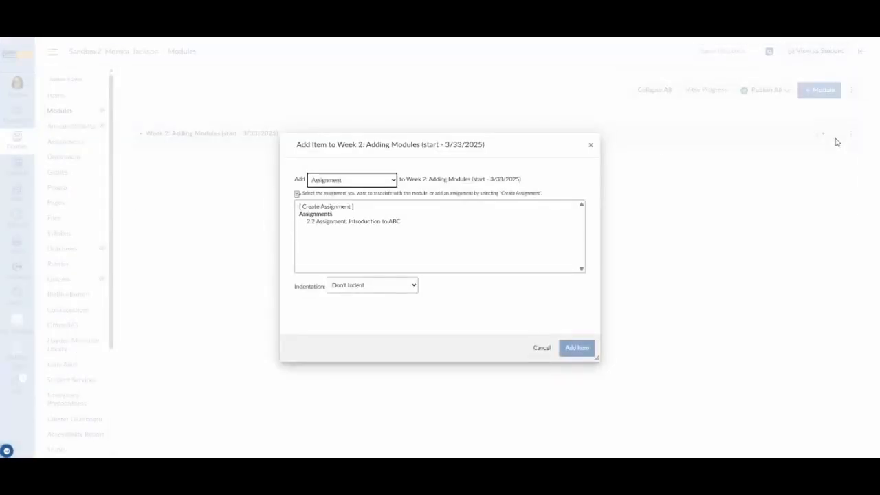
click(395, 183)
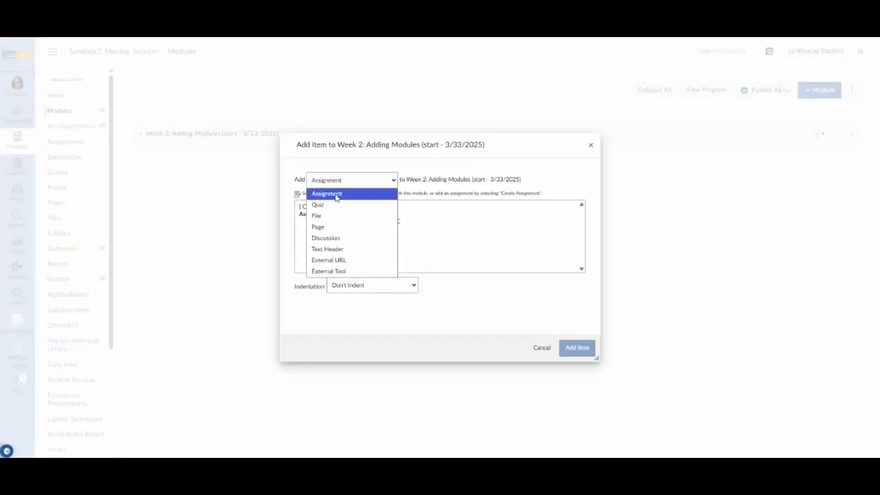
click(530, 226)
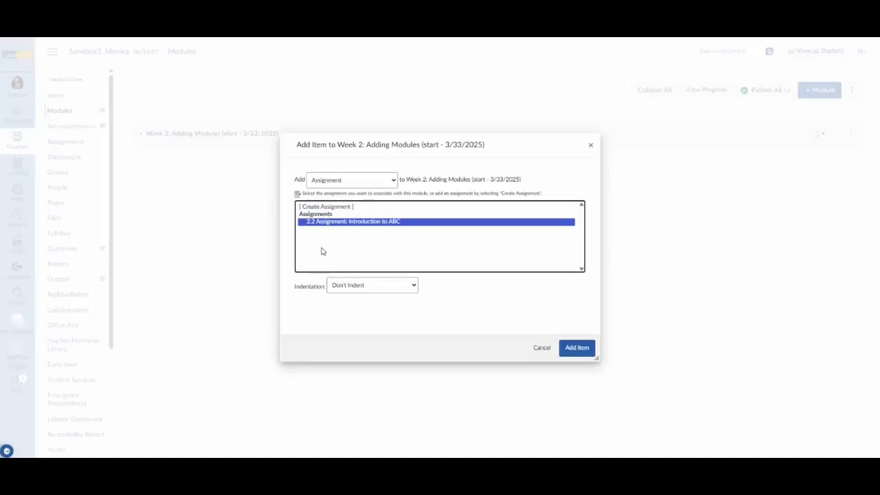
click(332, 207)
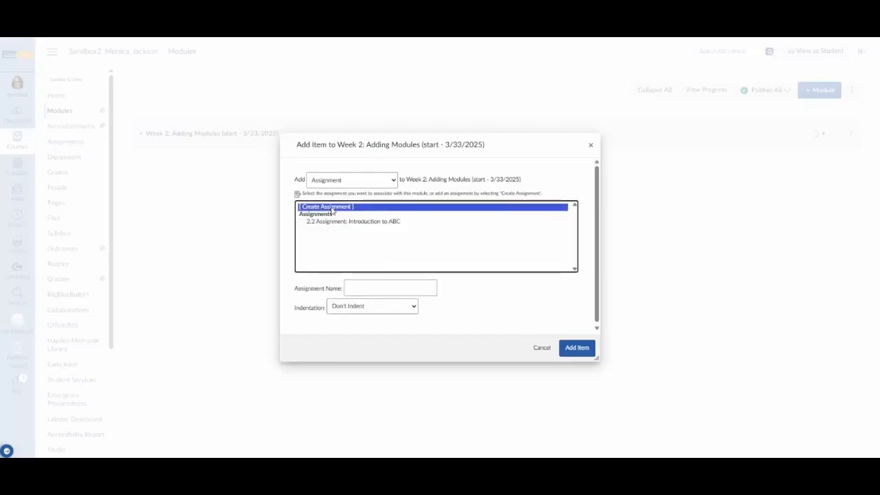
click(359, 288)
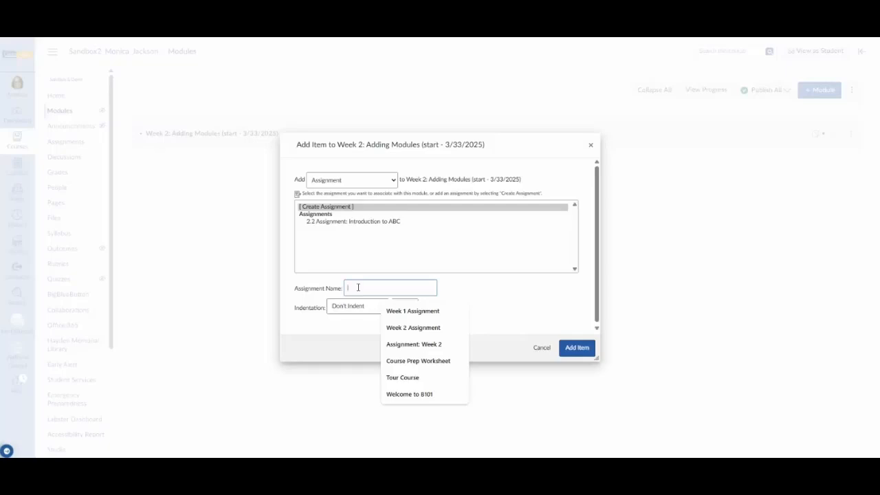
text(2)
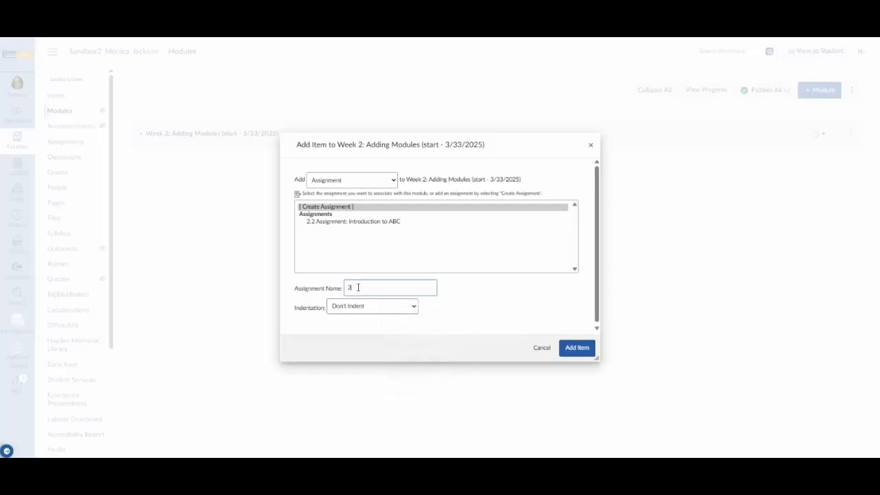
text(.1 Assignment: Introd)
key(BackSpace)
key(BackSpace)
key(BackSpace)
text(ntro to Week 2)
click(579, 349)
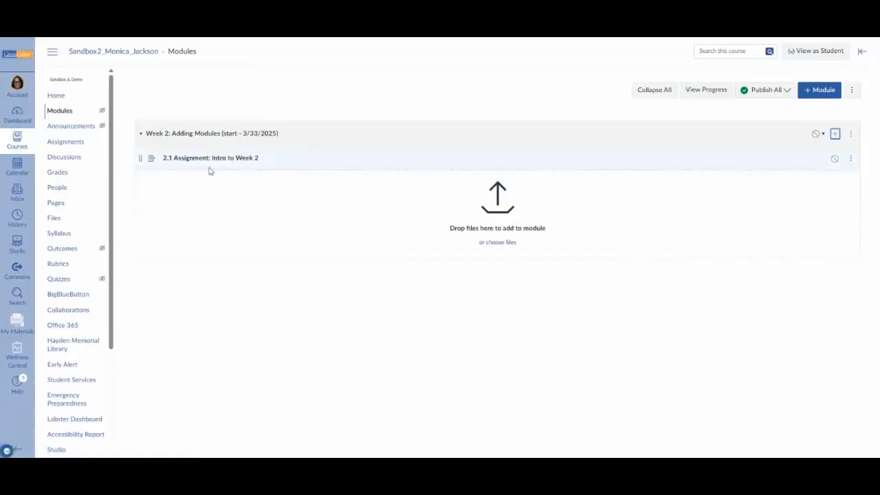
Set up a new quiz item for the Week 2 module and name it "2.2 Quiz: Intro tops".
click(836, 134)
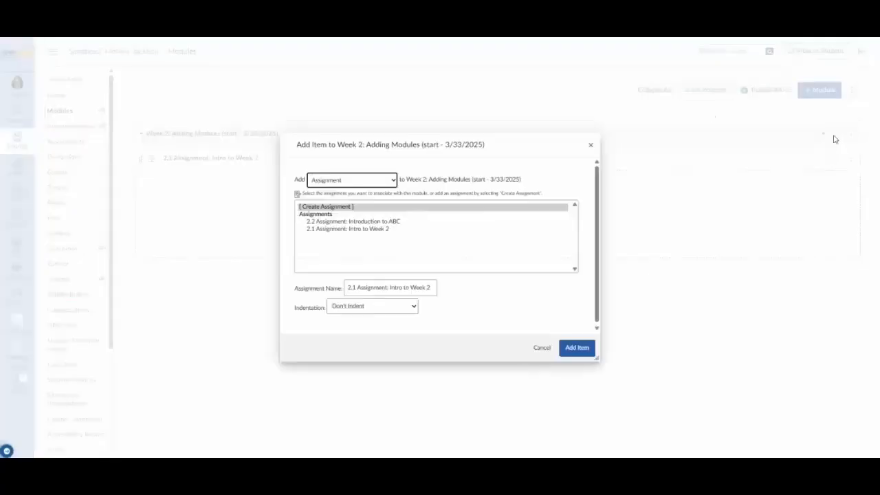
click(398, 178)
click(374, 205)
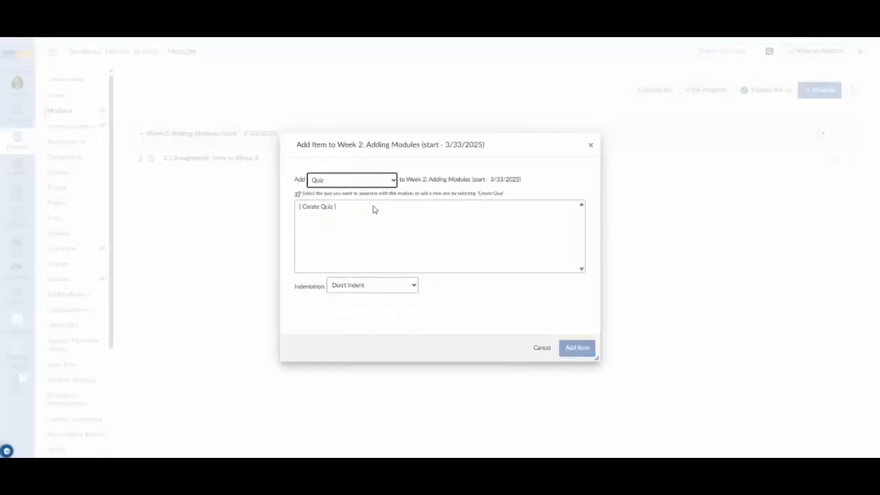
click(575, 350)
click(326, 208)
click(327, 207)
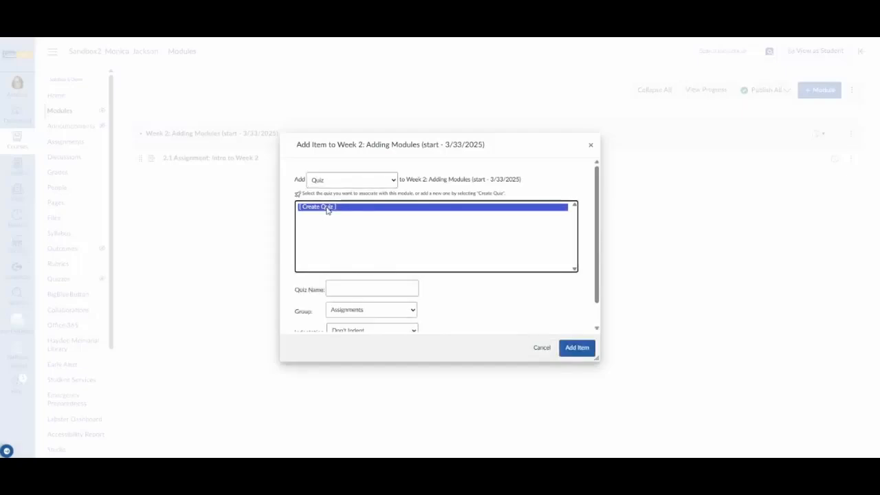
click(339, 290)
text(2.)
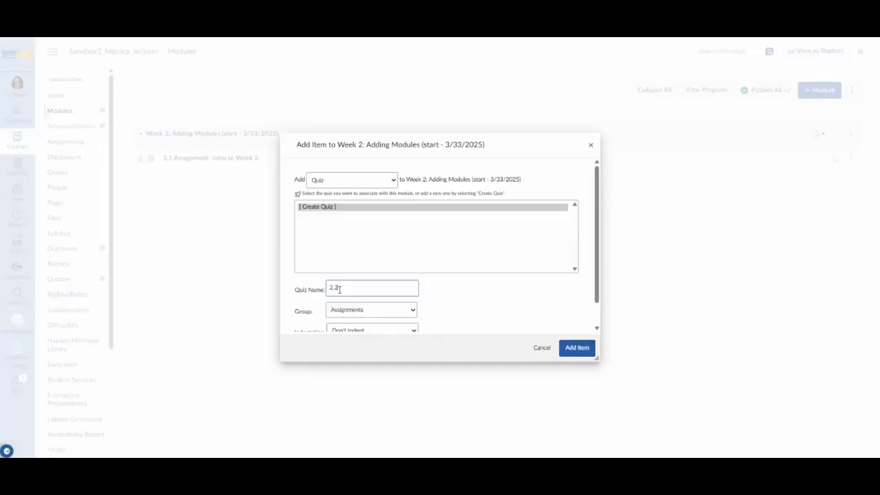
text(2 Quiz: Intro tops)
Correct the quiz name to "2.2 Quiz: Intro topics", keep the Assignments group, and add the quiz to the module.
scroll(402, 288, down, 1)
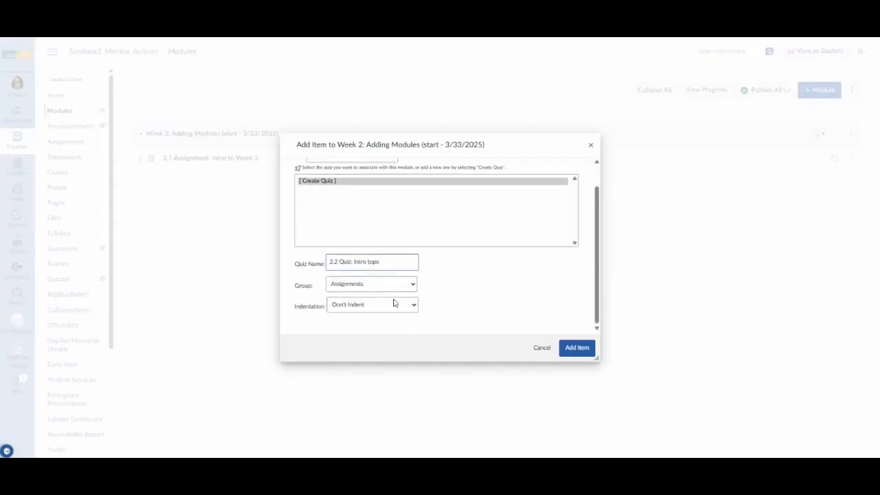
click(413, 284)
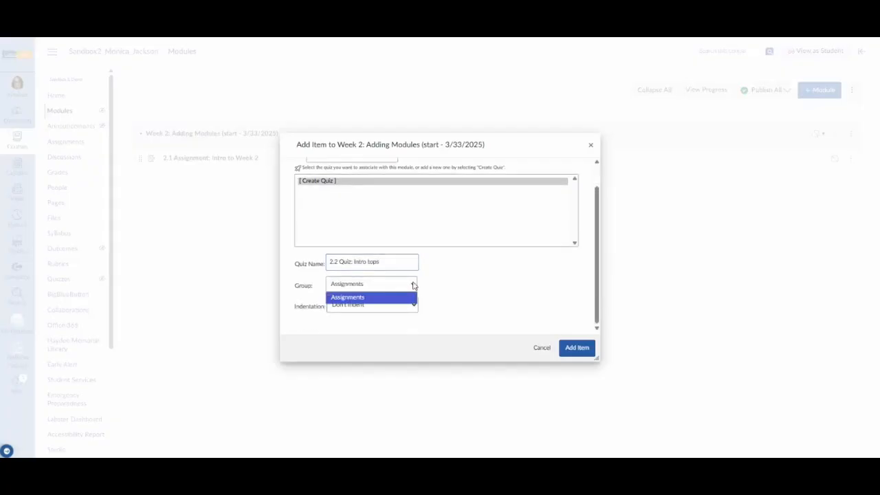
click(413, 285)
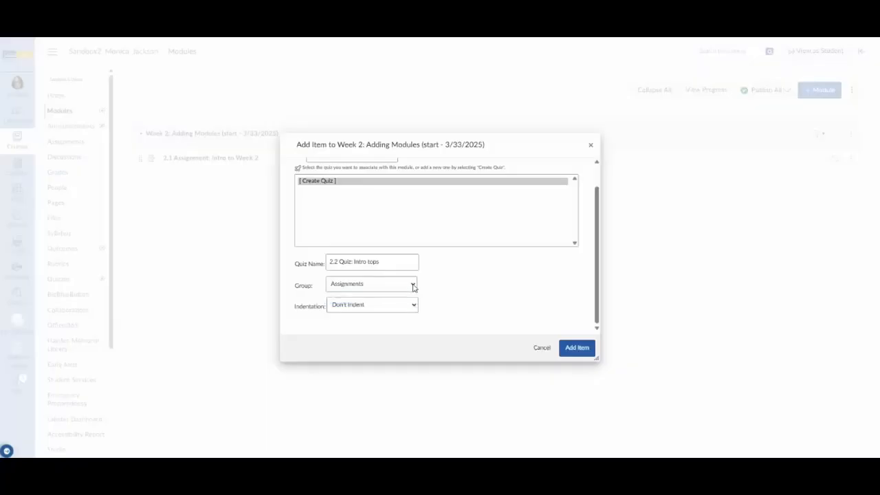
click(375, 262)
text(ic)
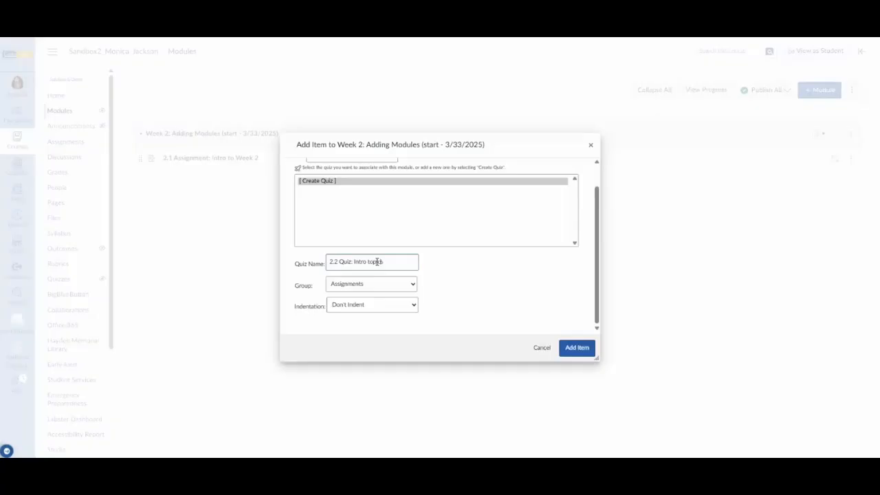
click(570, 349)
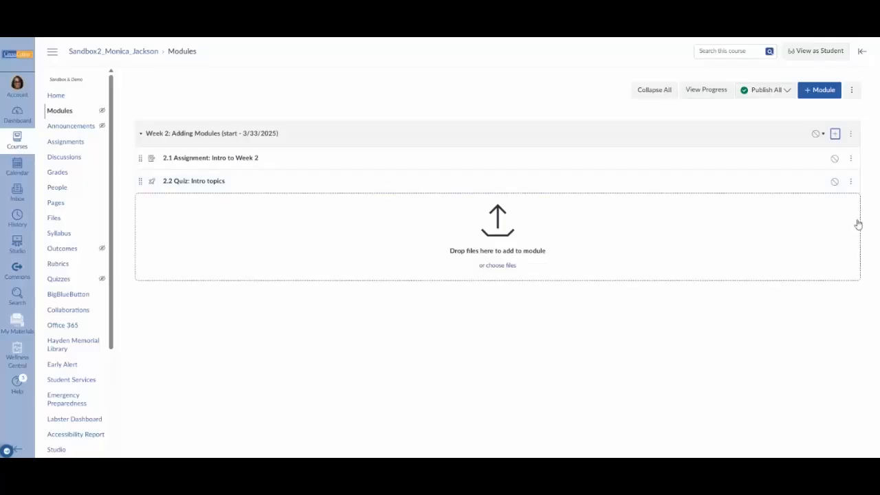
Increase the indent of "2.2 Quiz: Intro topics" by one level and look over the Week 2 module's options.
click(852, 183)
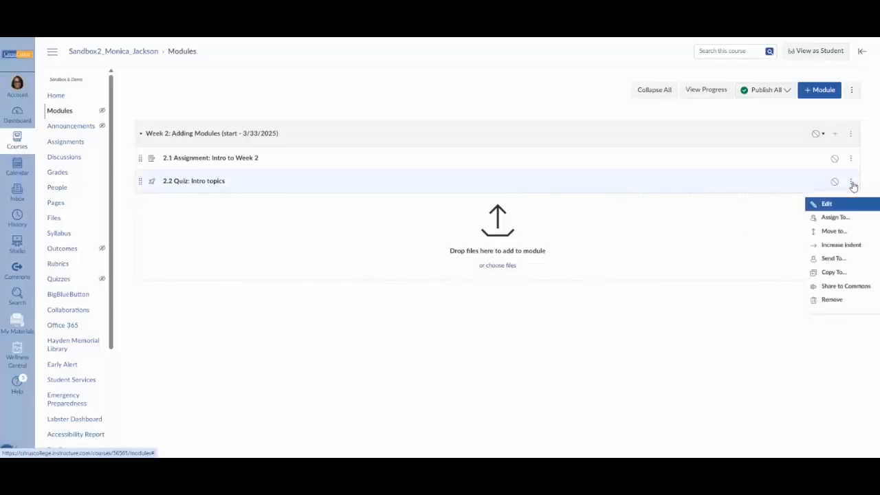
click(844, 245)
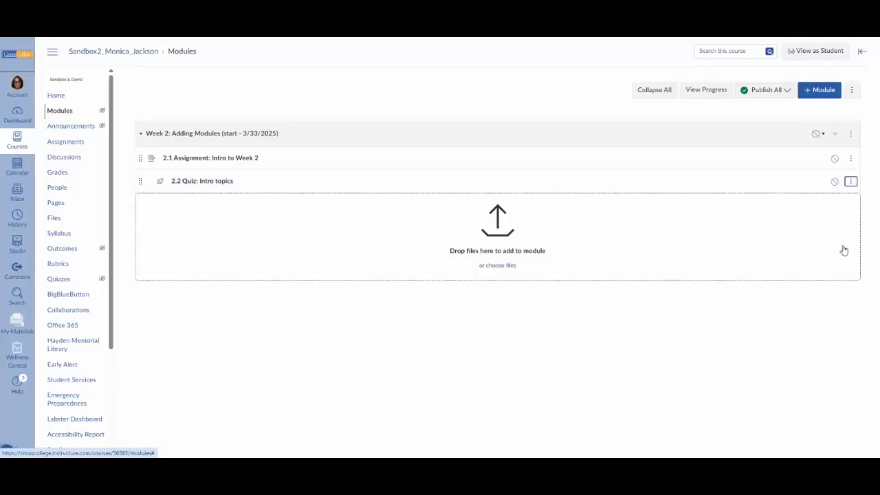
click(853, 135)
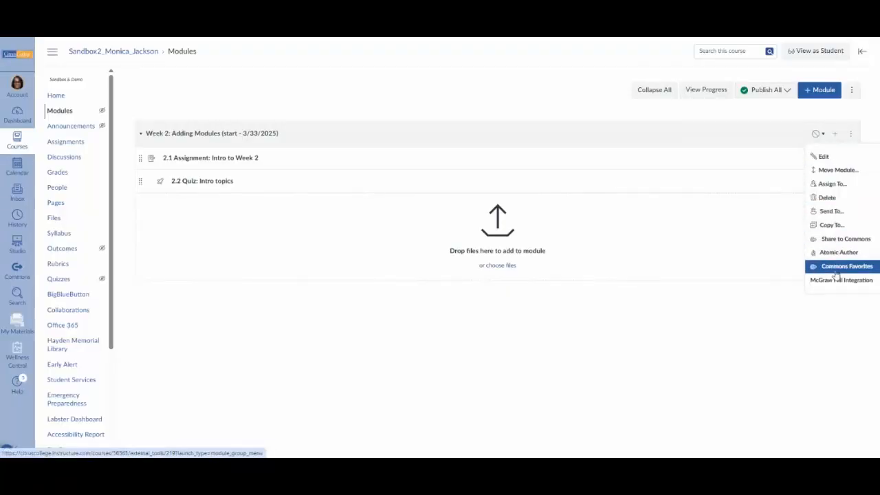
click(765, 190)
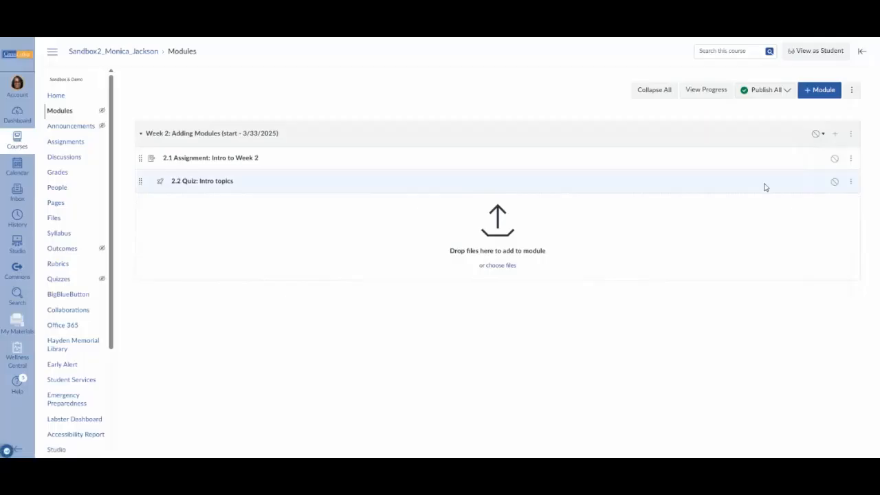
Remove "2.2 Quiz: Intro topics" from the Week 2 module and duplicate the module.
click(850, 182)
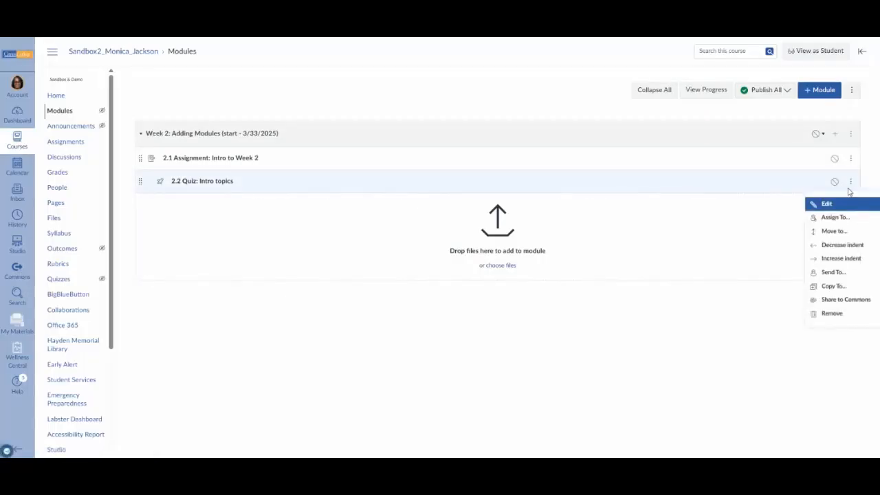
click(839, 317)
click(482, 69)
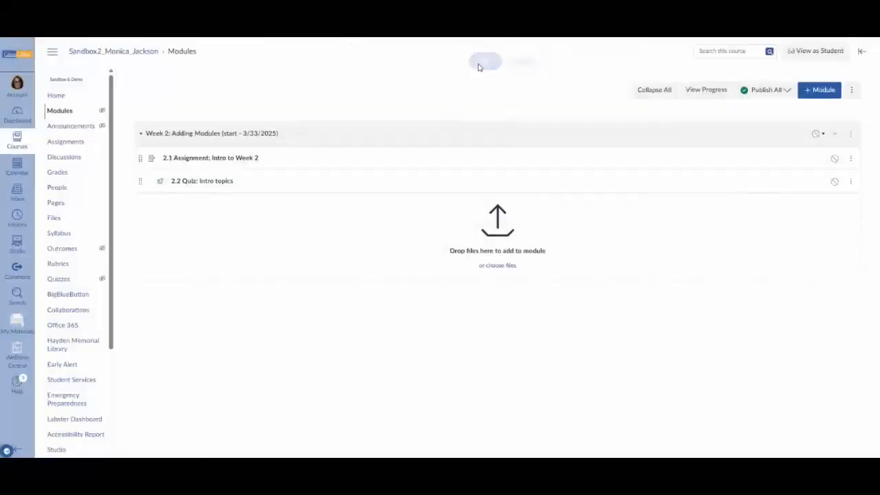
click(850, 137)
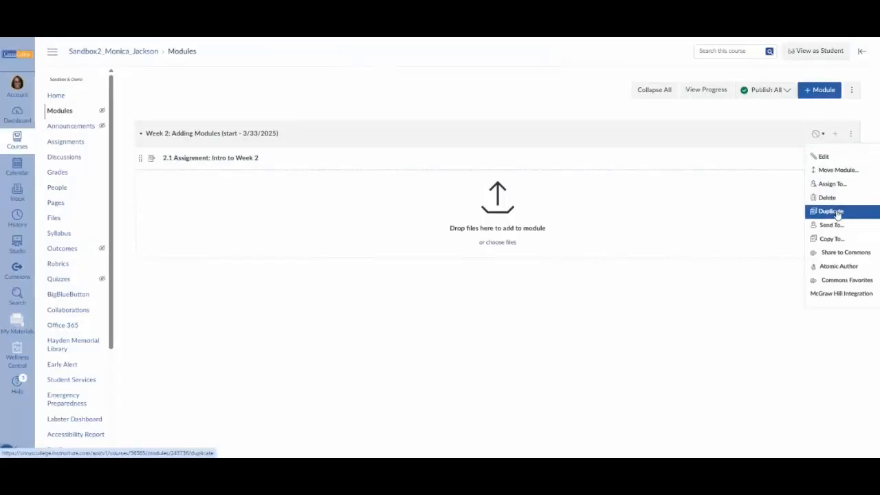
click(837, 214)
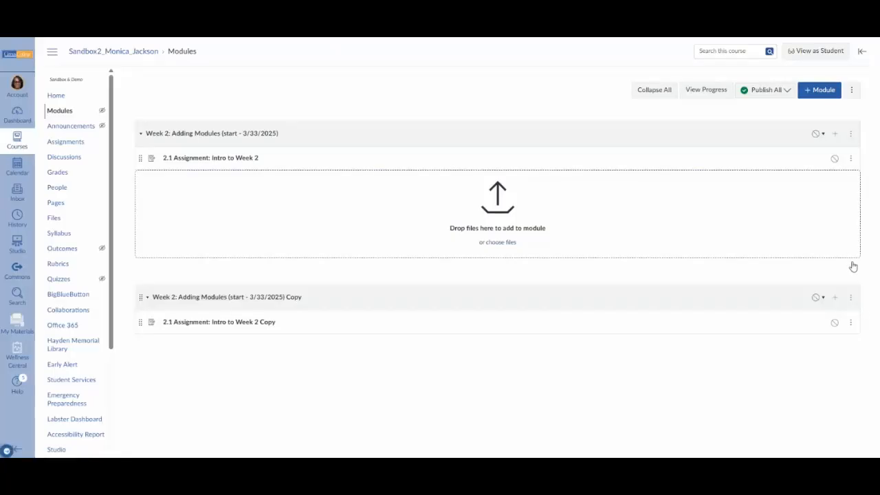
Rename the duplicated module to "Week 3: Adding Modules (start - 3/33/2025) Copy" and save its settings.
click(850, 302)
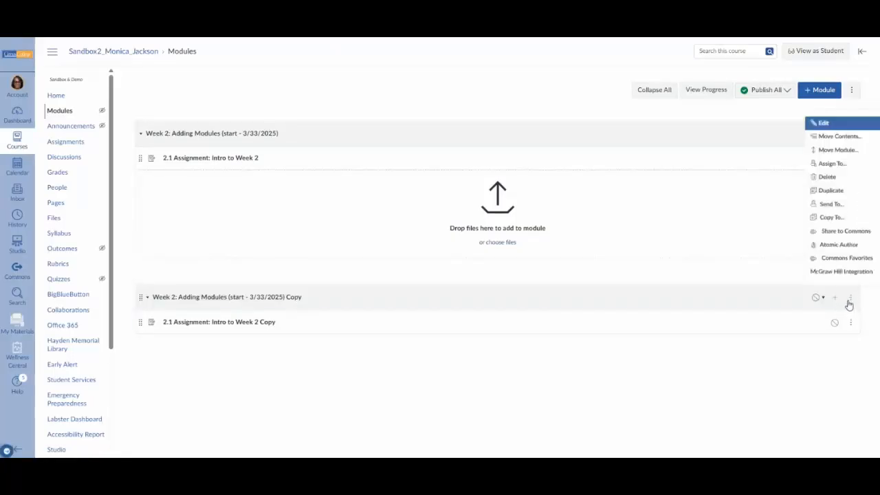
click(824, 124)
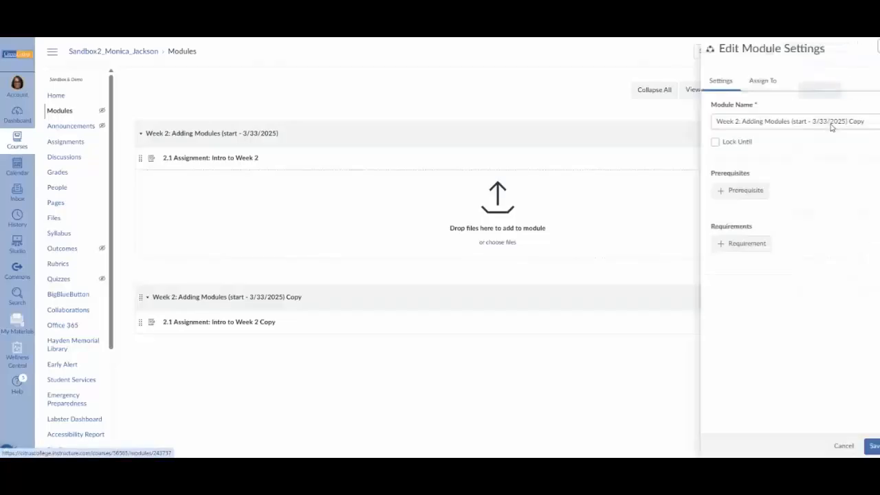
click(716, 121)
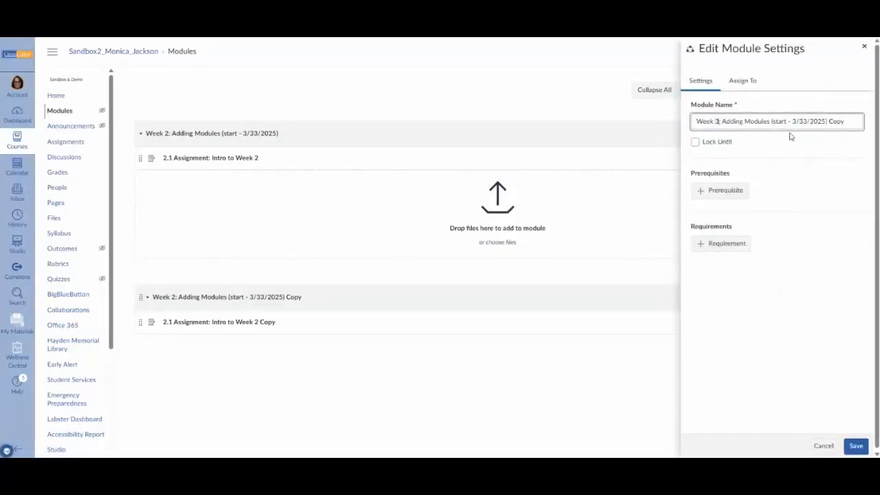
text(3)
click(856, 447)
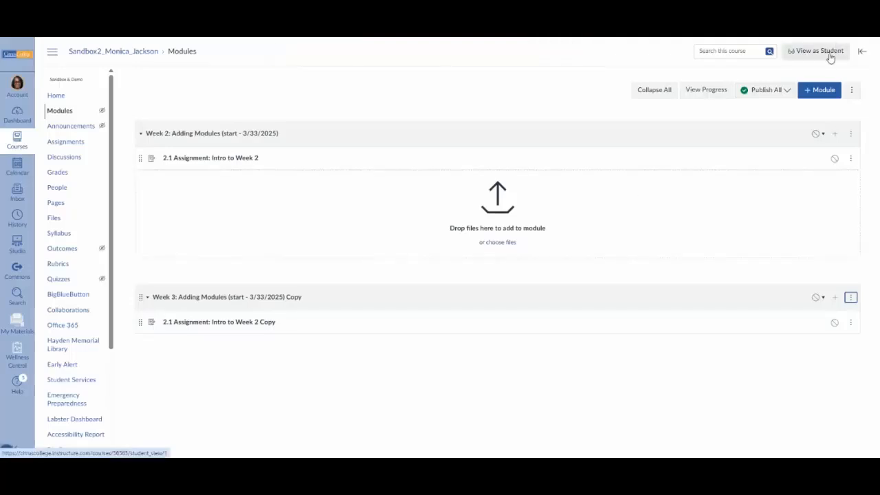
Check the course in Student View, return to the instructor view, and publish only the Week 2 module without its items.
click(830, 57)
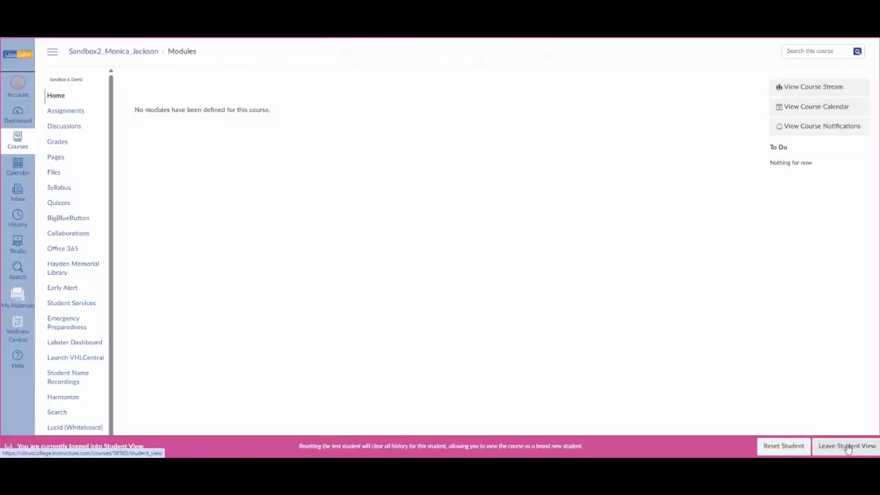
click(848, 446)
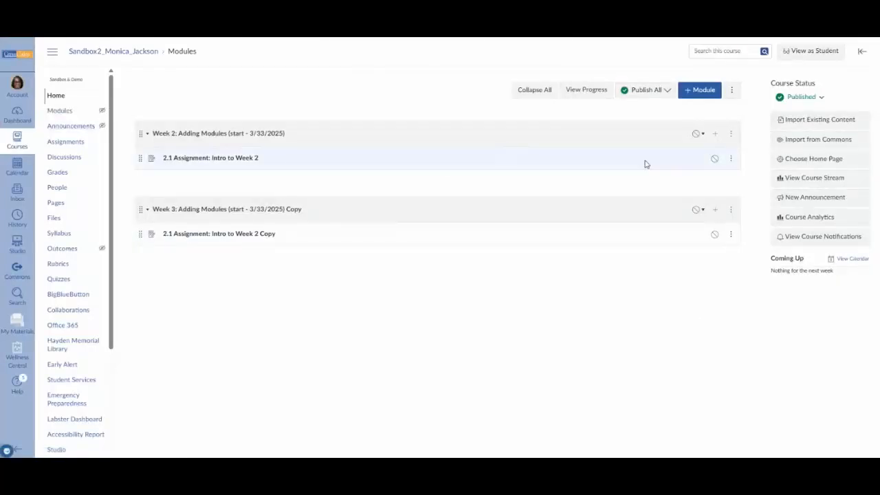
click(703, 136)
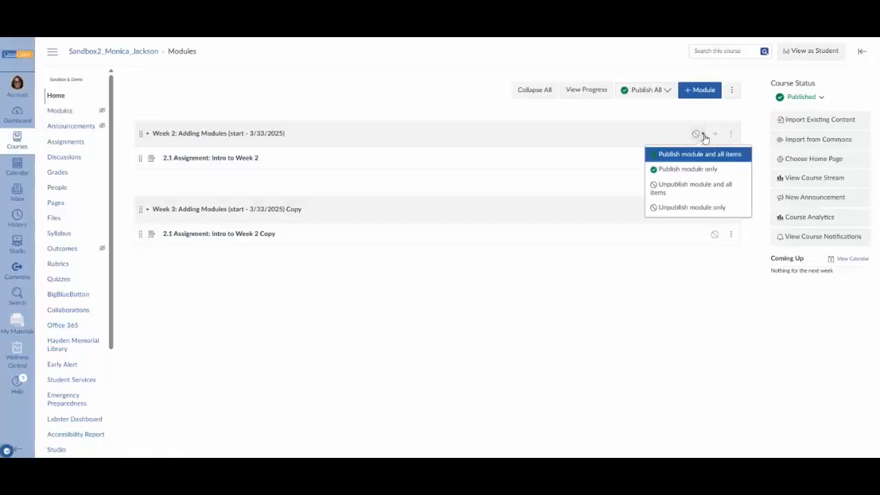
click(705, 170)
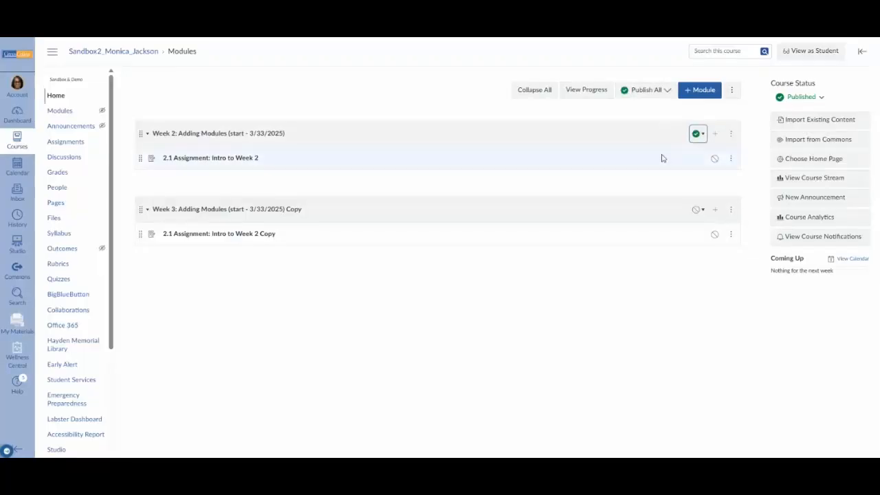
Examine the Modules page in Student View to see what students get from the Week 2 module, and return to the instructor view.
click(811, 53)
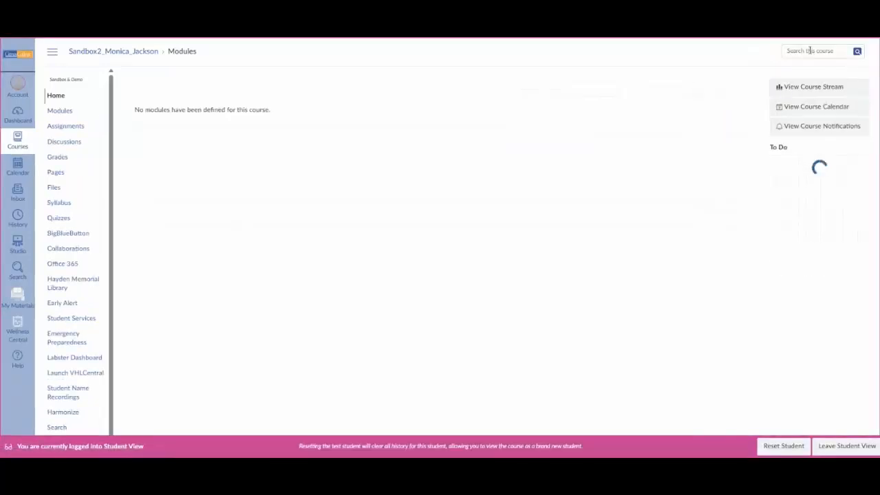
click(60, 114)
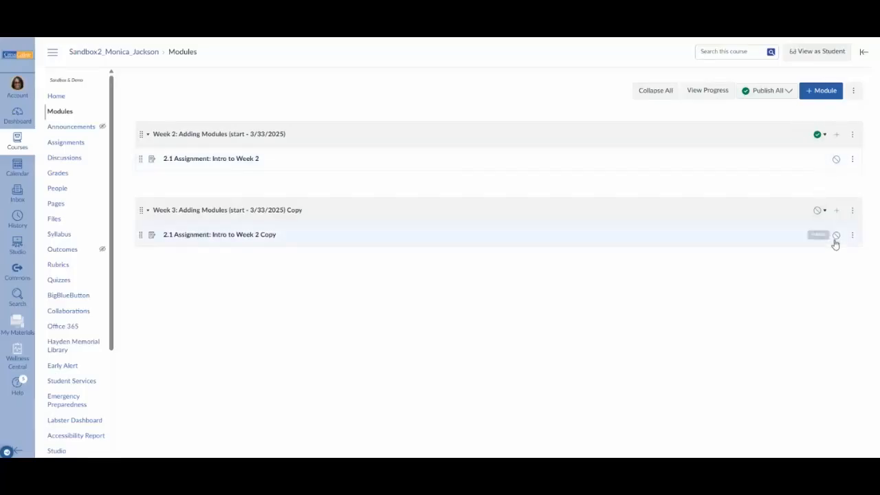
click(812, 55)
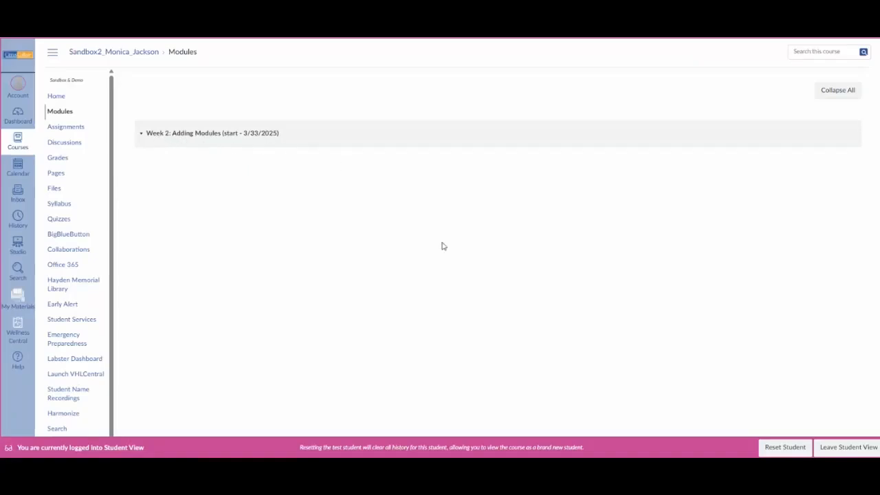
click(848, 448)
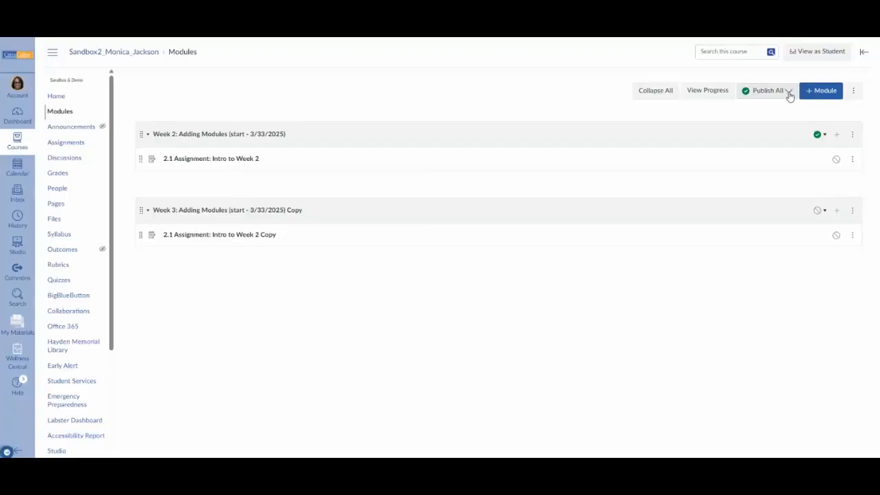
Look over the options of "2.1 Assignment: Intro to Week 2" and publish "2.1 Assignment: Intro to Week 2 Copy" in the Week 3 module.
click(854, 161)
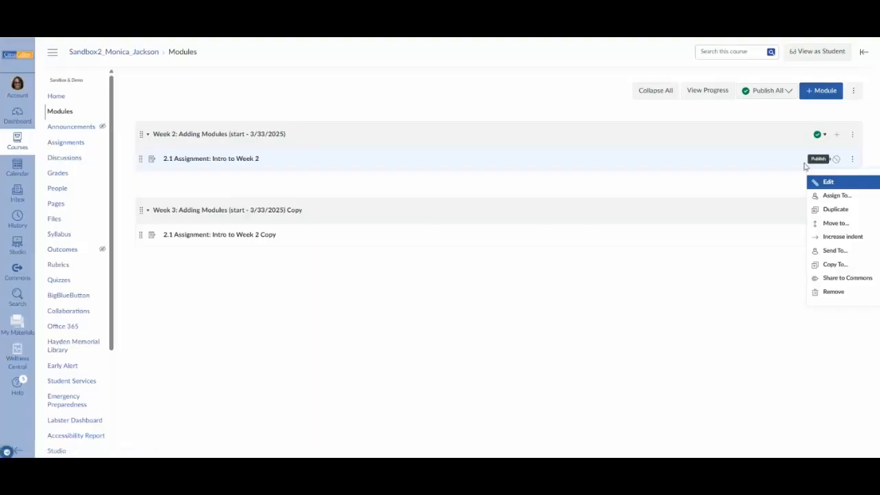
click(753, 171)
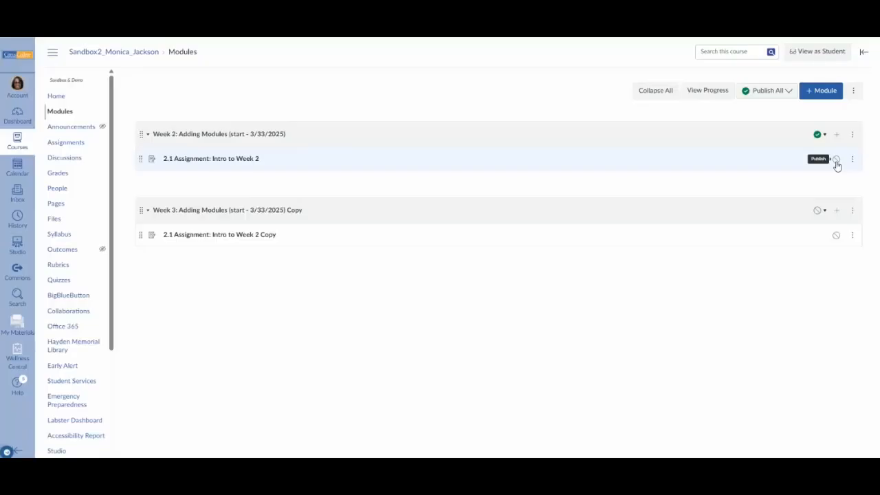
click(836, 235)
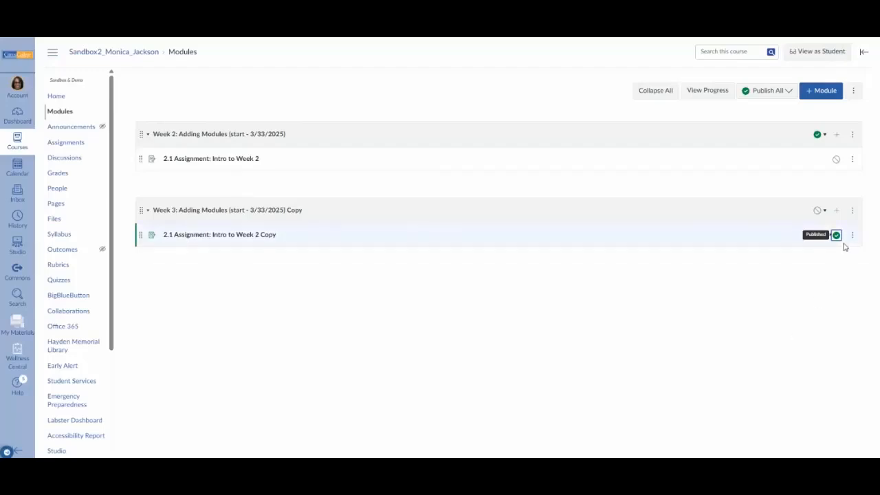
Publish all modules and items in the course at once and continue past the confirmation.
click(790, 90)
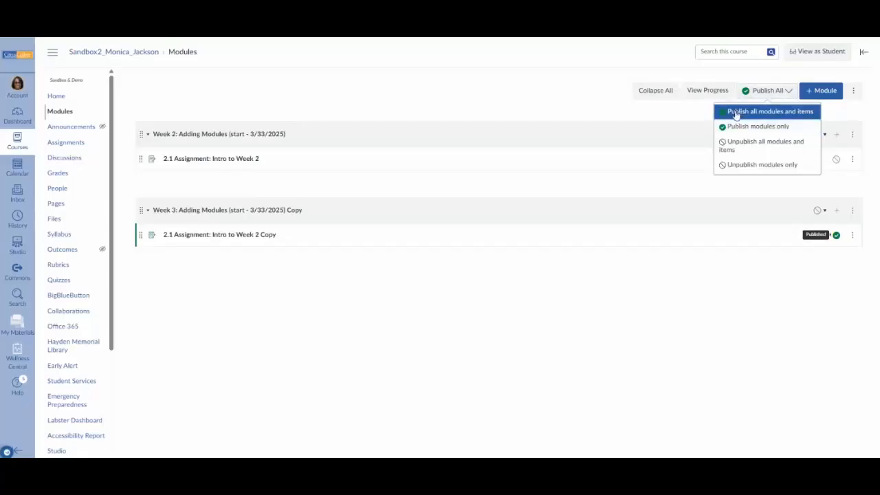
click(797, 112)
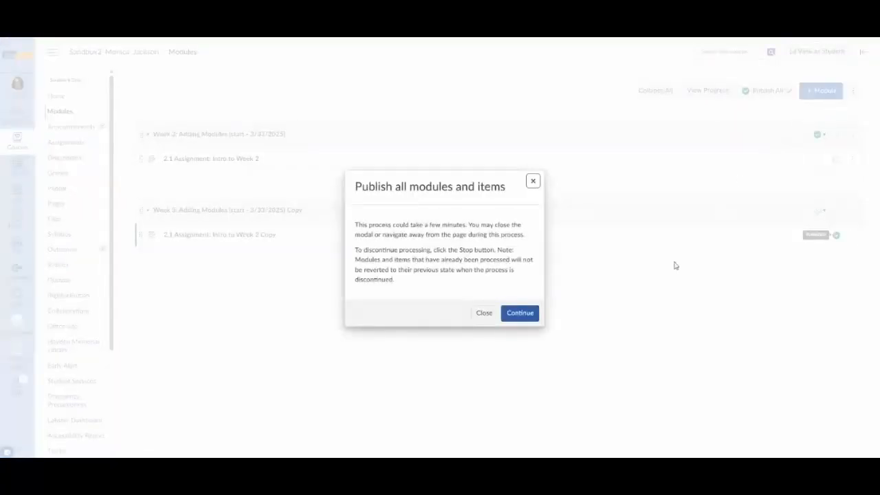
click(520, 314)
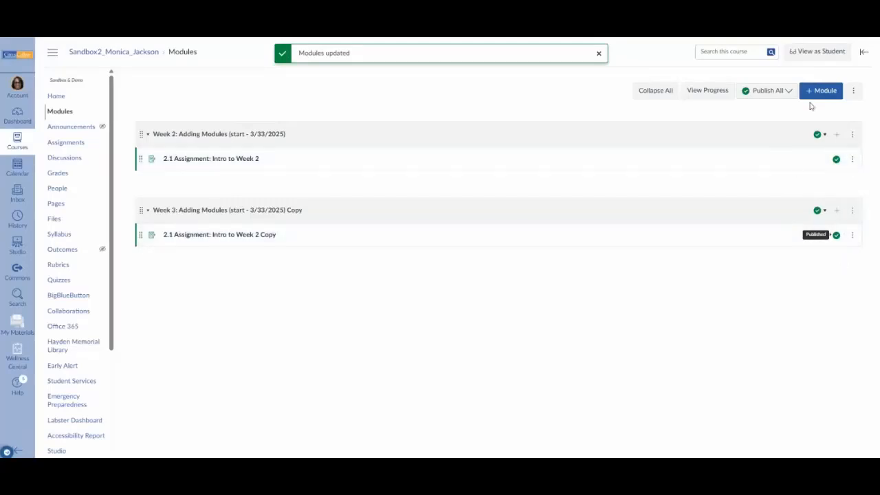
Switch to Student View and open "2.1 Assignment: Intro to Week 2" from the Week 2 module.
click(815, 55)
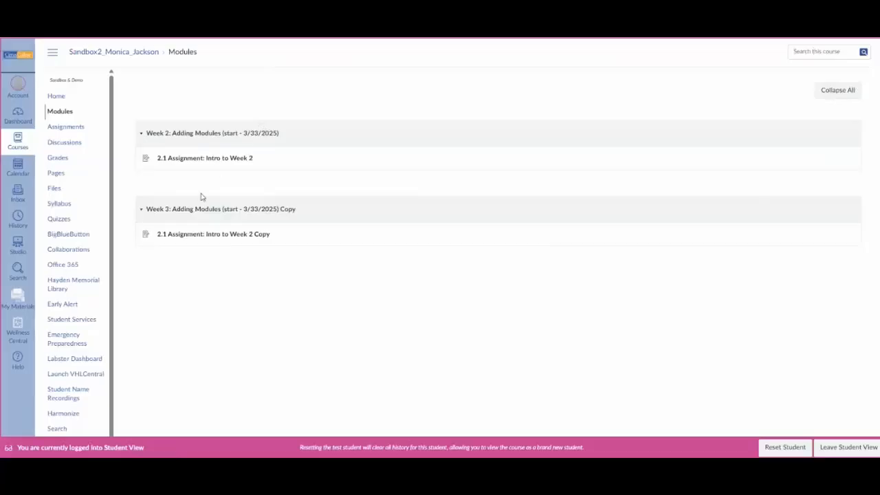
click(204, 159)
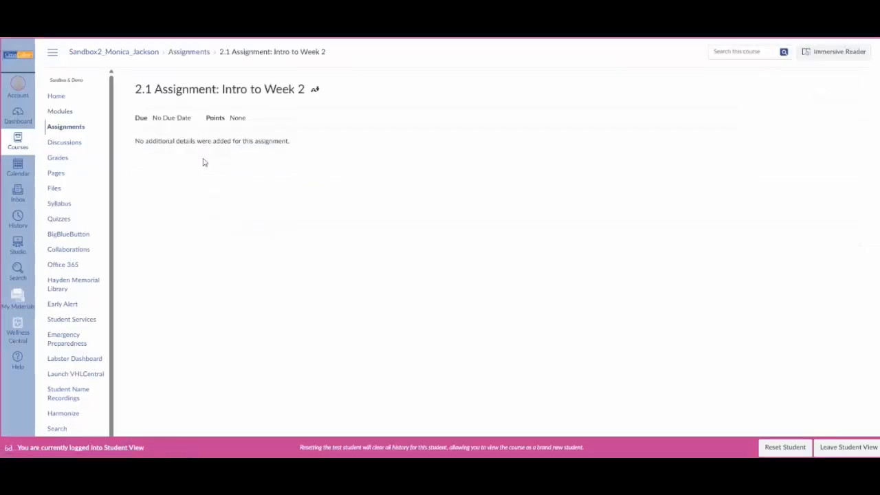